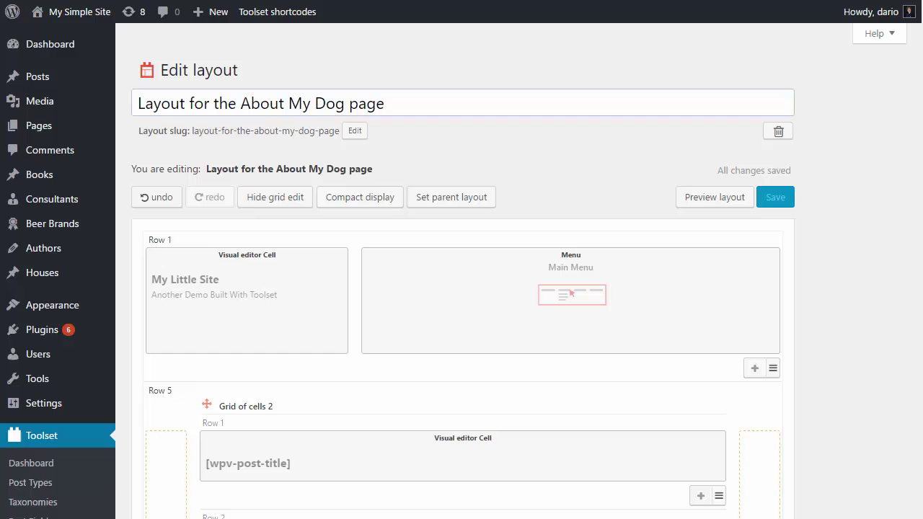
Review the header, title, body and image rows of the About My Dog page layout
scroll(462, 288, down, 5)
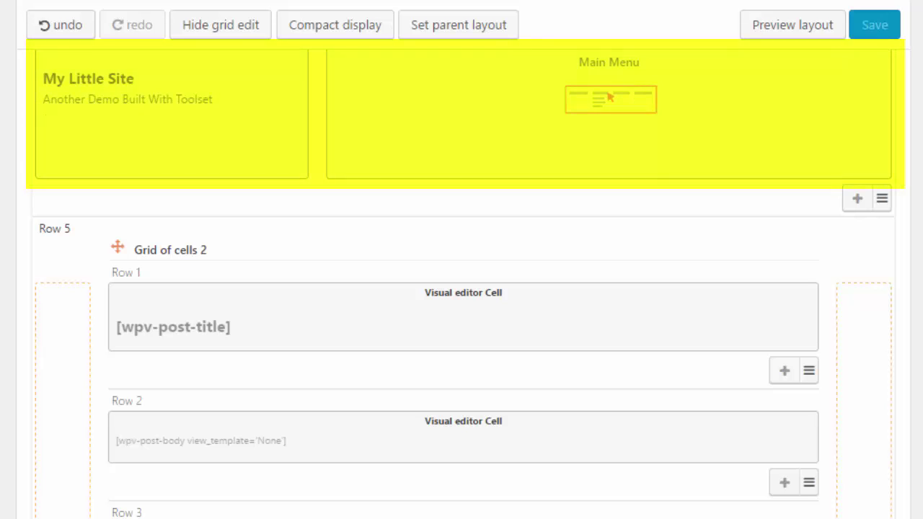
scroll(461, 288, down, 5)
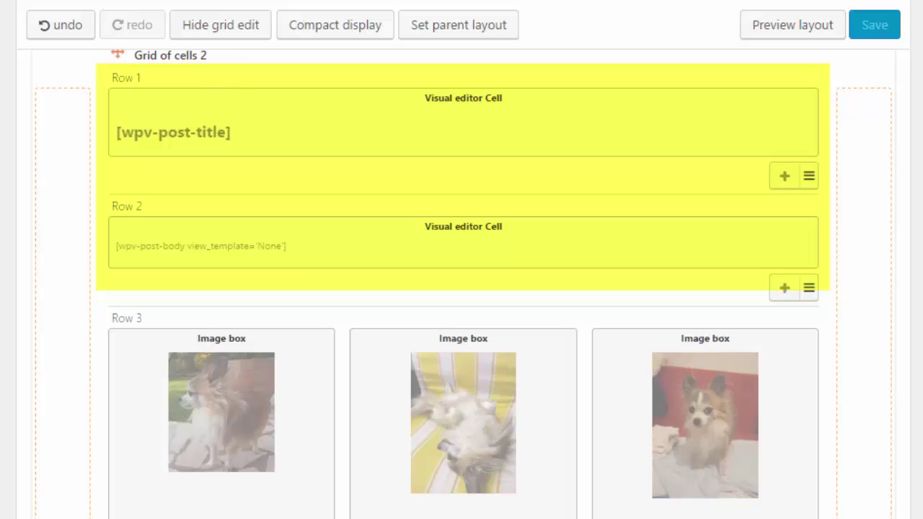
scroll(461, 289, down, 3)
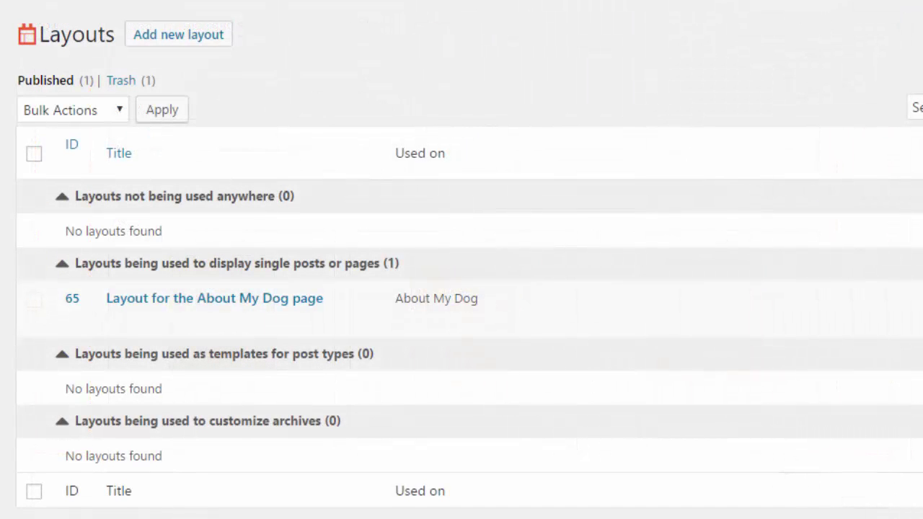
Duplicate the About My Dog page layout, then open the copy and rename it "Template for Pages"
click(161, 322)
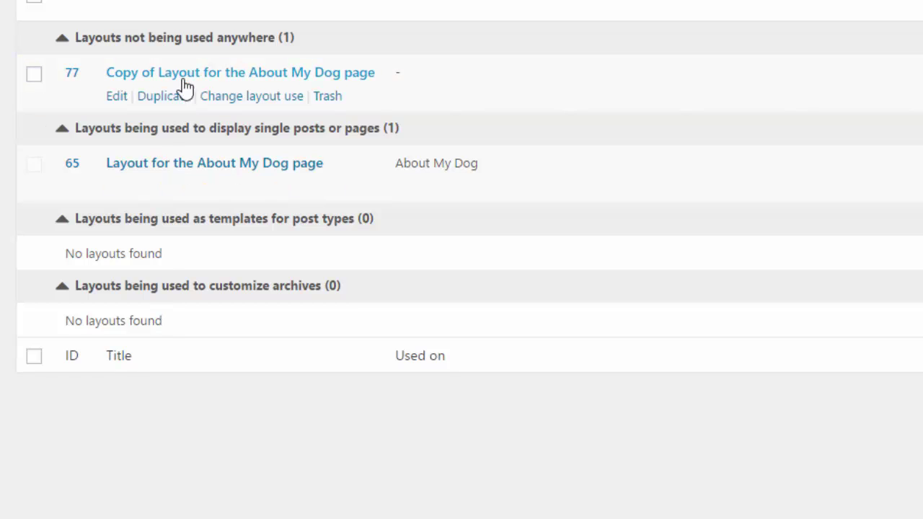
click(185, 75)
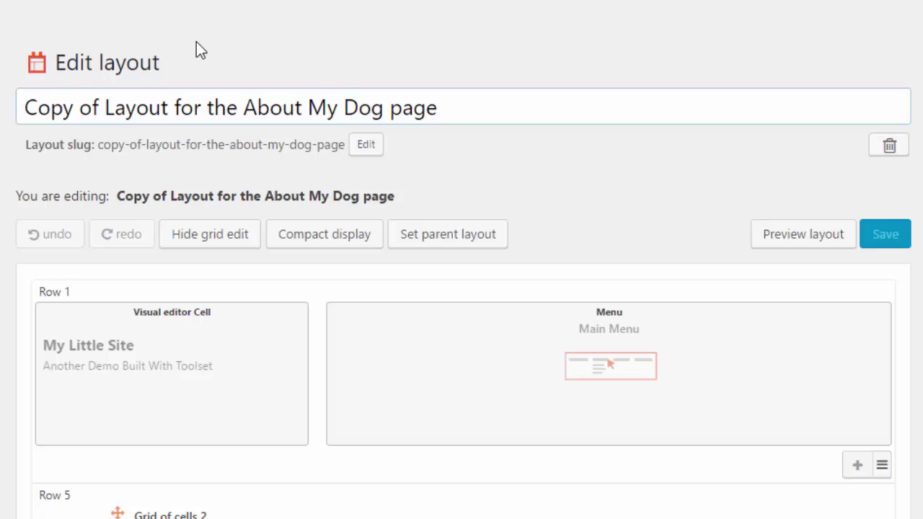
click(457, 106)
key(ctrl+a)
text(Te)
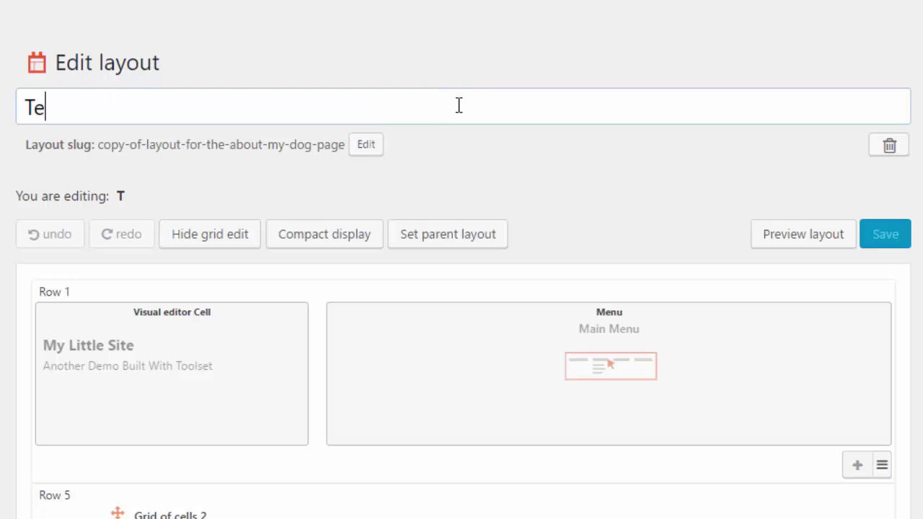
text(mplate for Pages)
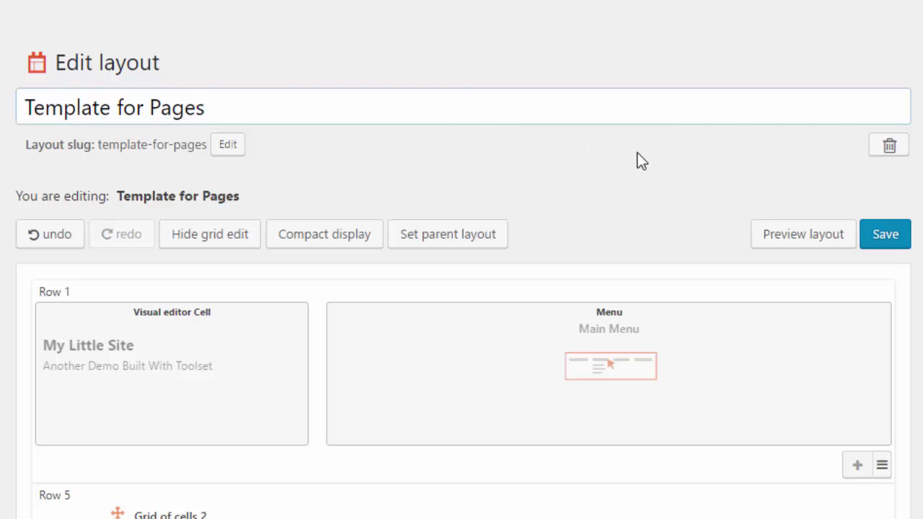
Remove the post body row and the image box row from the grid of cells below the post title
scroll(640, 161, down, 1)
scroll(640, 160, down, 5)
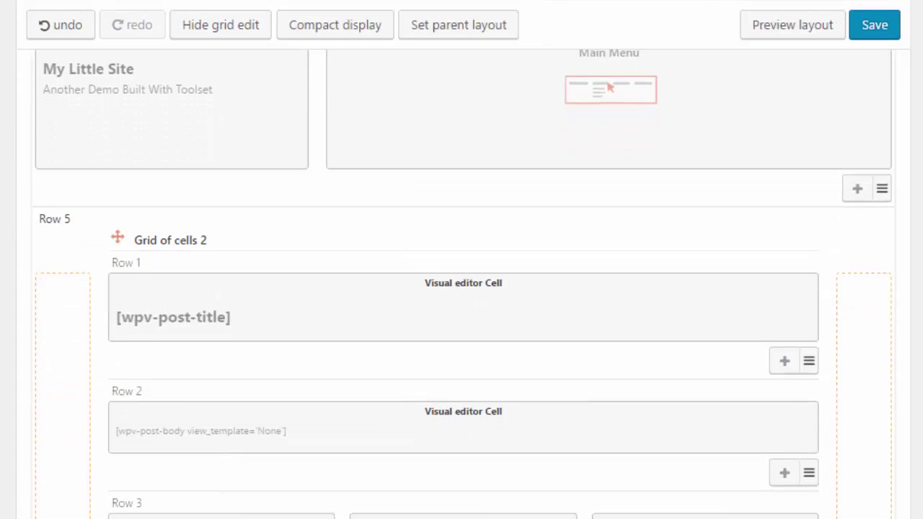
scroll(461, 289, down, 1)
scroll(462, 289, down, 1)
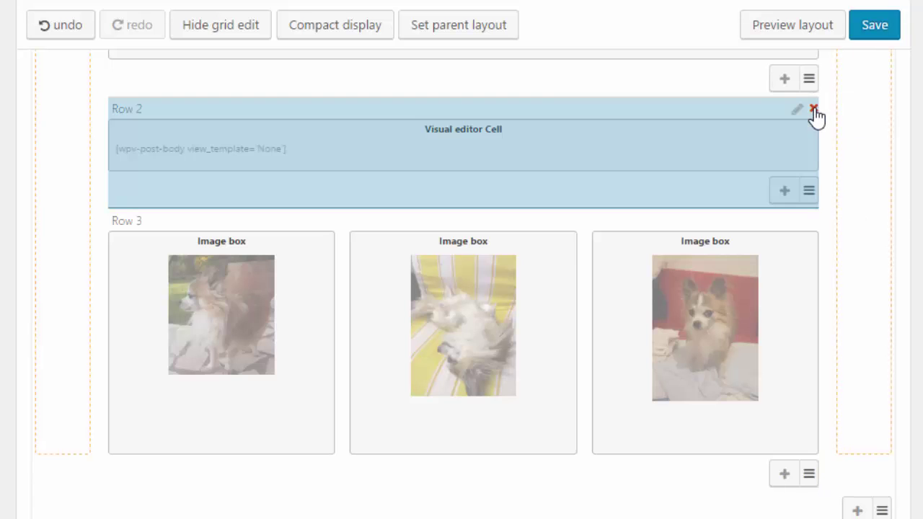
click(814, 110)
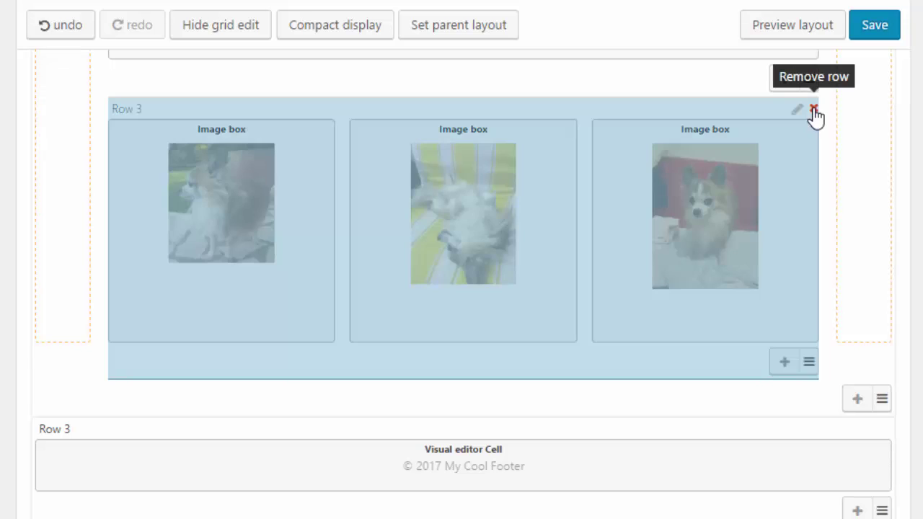
click(814, 110)
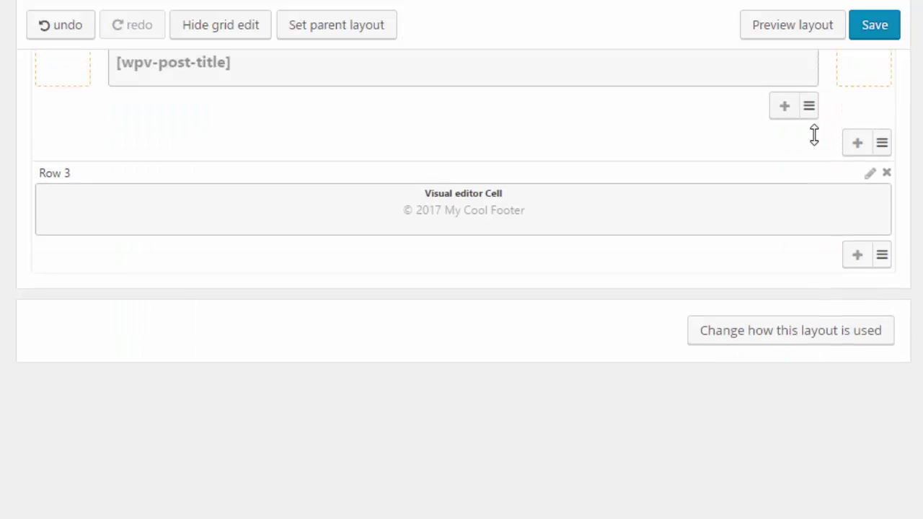
Add a row below the post title and insert a "The content" cell across its full width with the default div tag
click(786, 175)
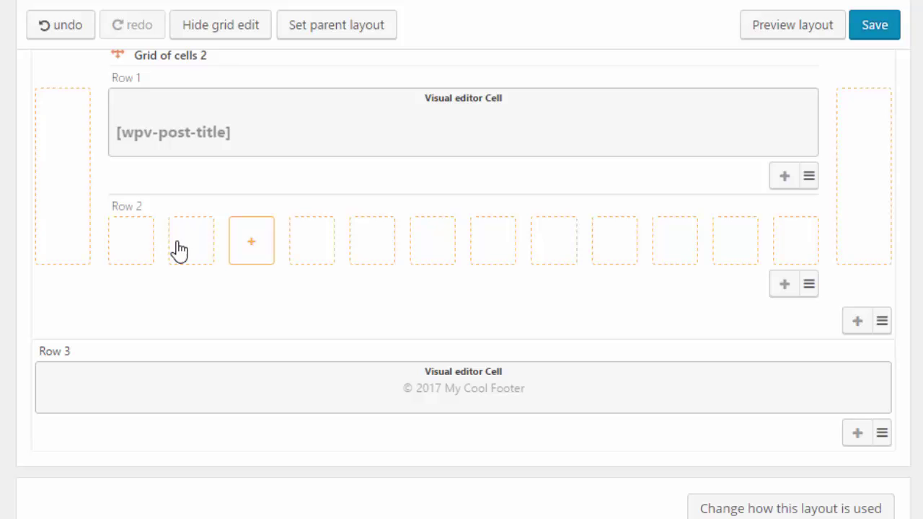
click(146, 257)
click(794, 249)
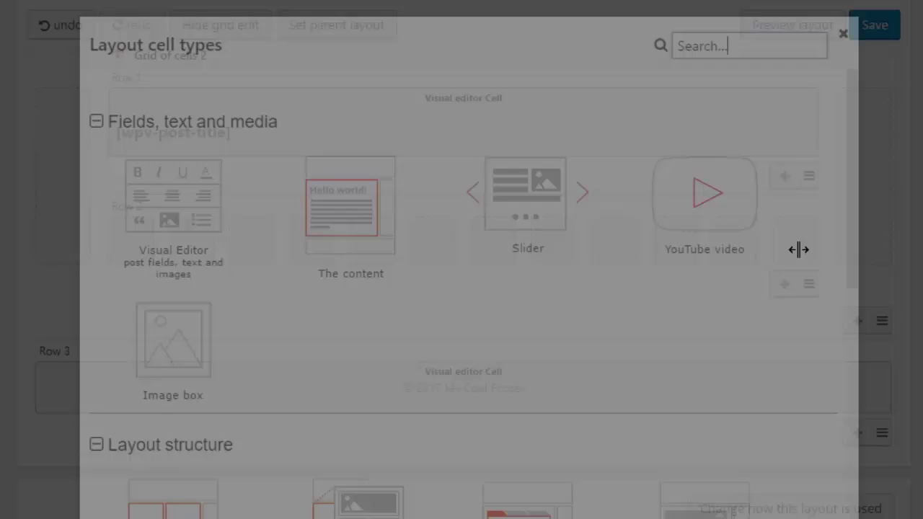
click(365, 203)
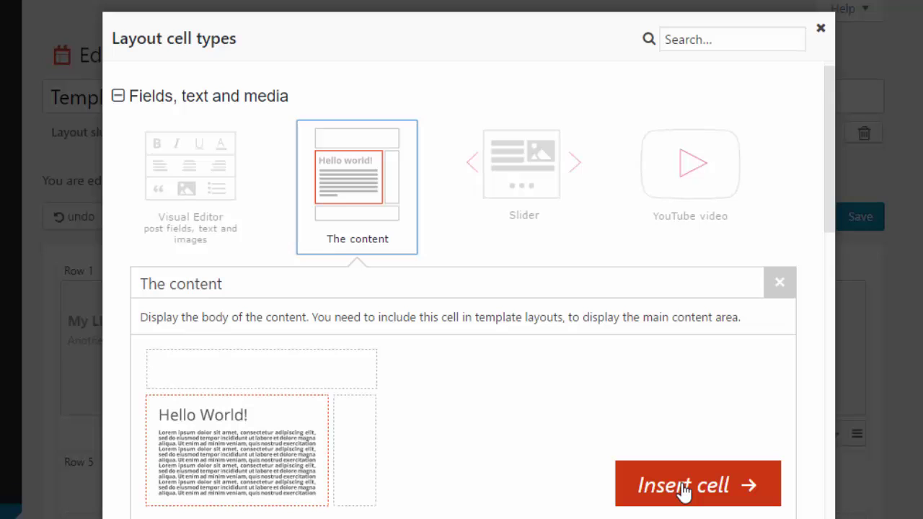
click(683, 488)
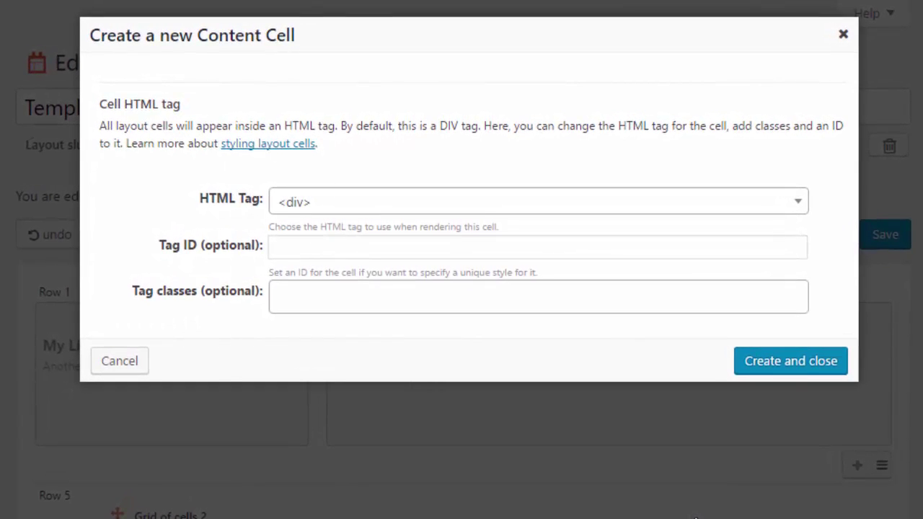
click(788, 365)
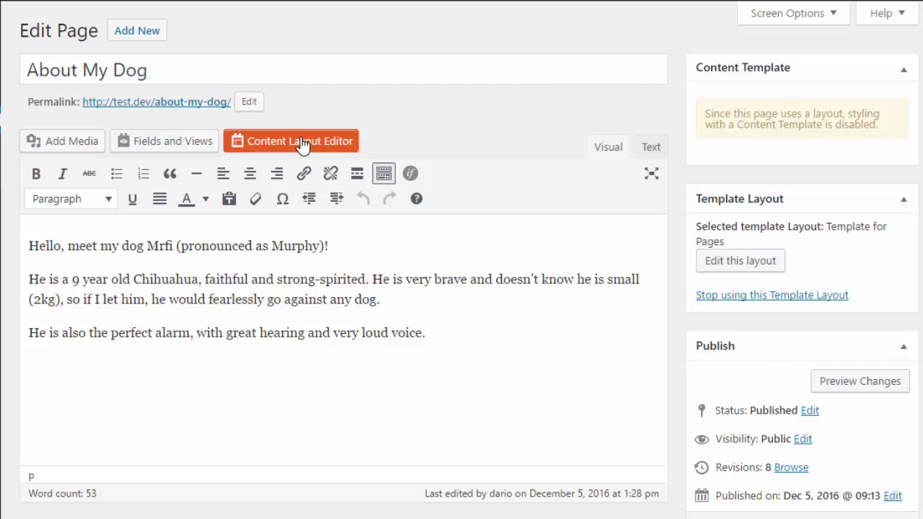
Open the About My Dog page in the Content Layout Editor and set its post content row to "Cells extend to the full width"
click(303, 145)
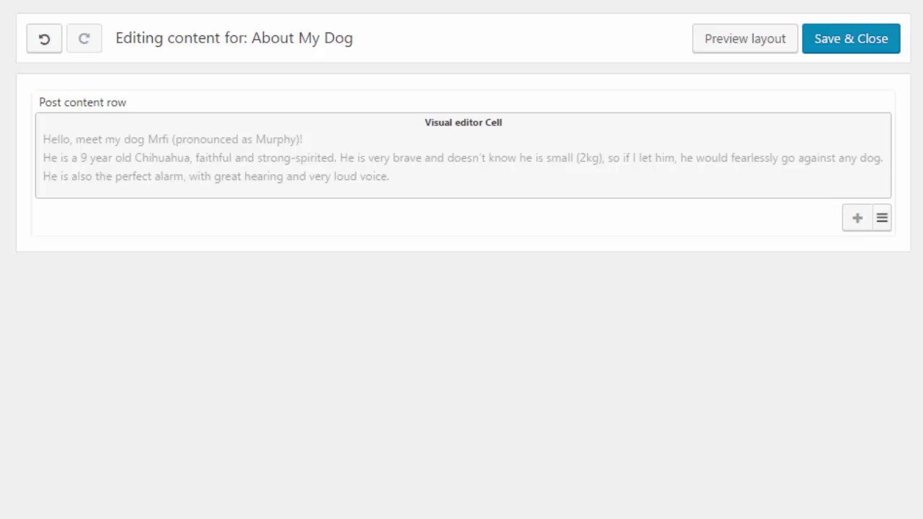
click(866, 107)
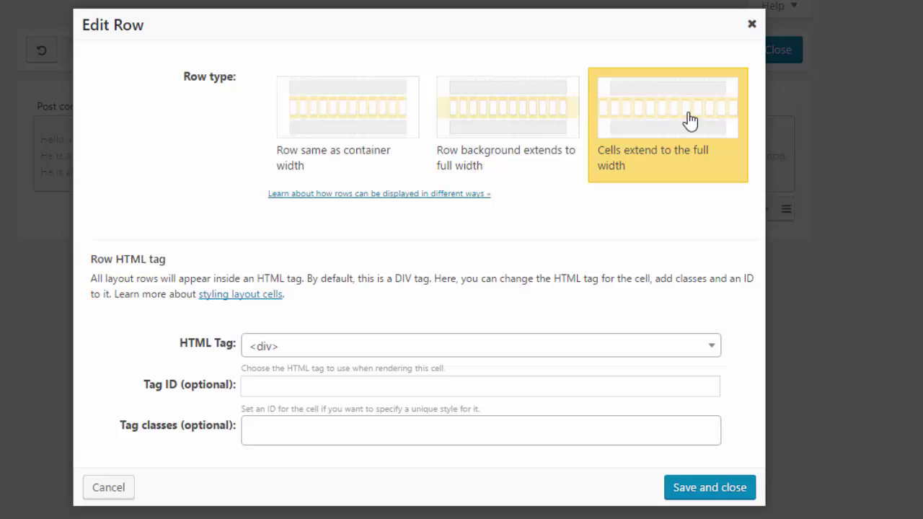
click(705, 492)
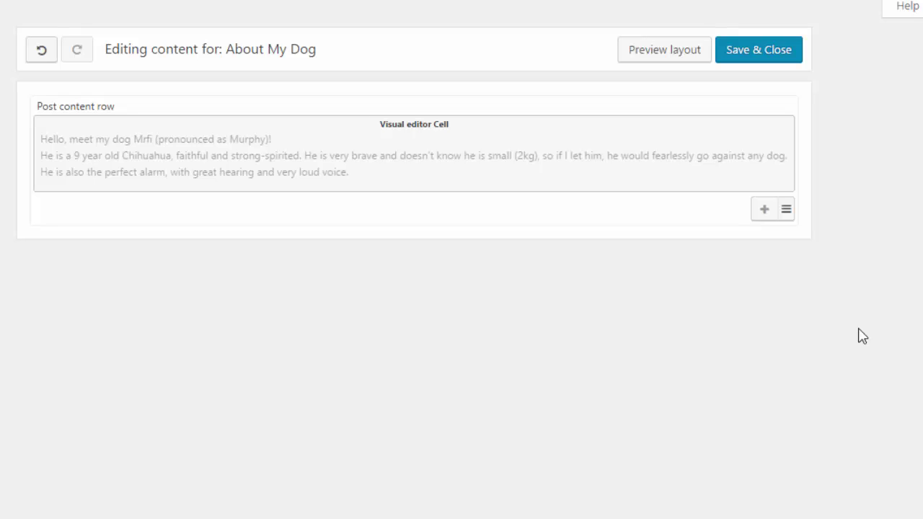
Add a second row below the post content row and set its type to "Cells extend to the full width"
click(764, 215)
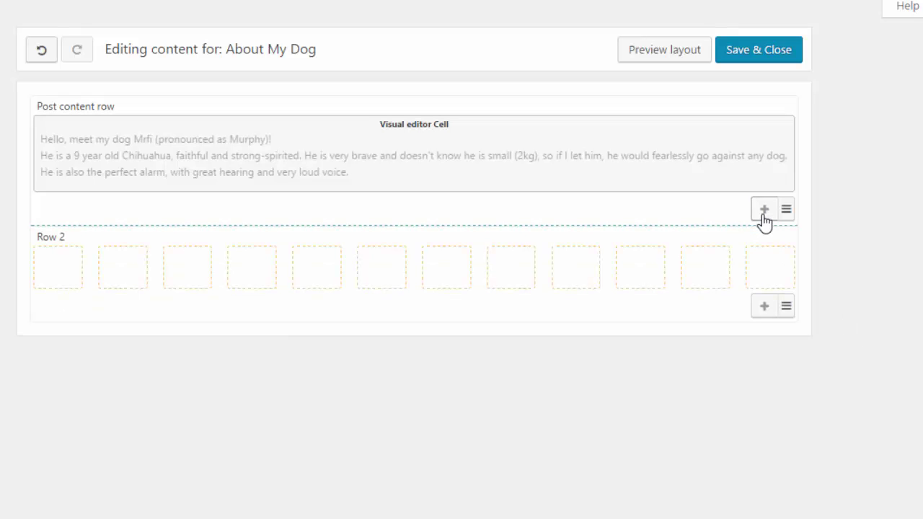
click(774, 241)
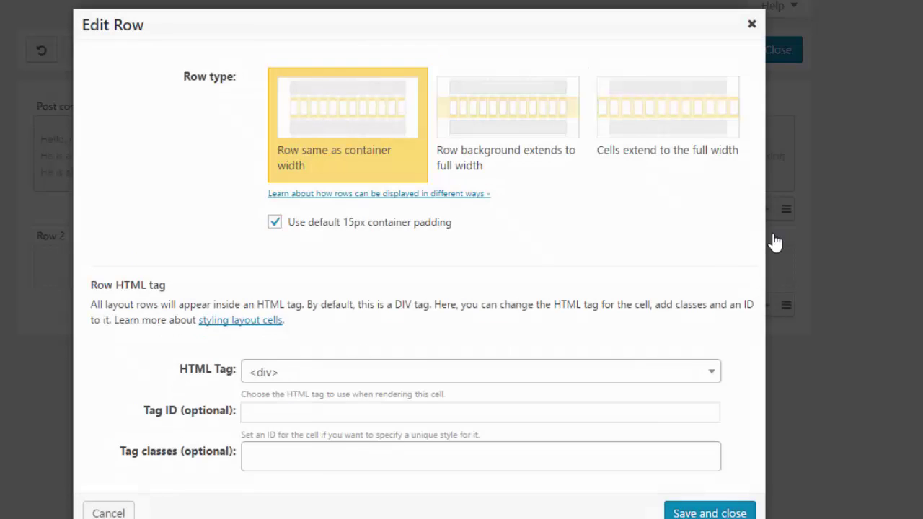
click(668, 125)
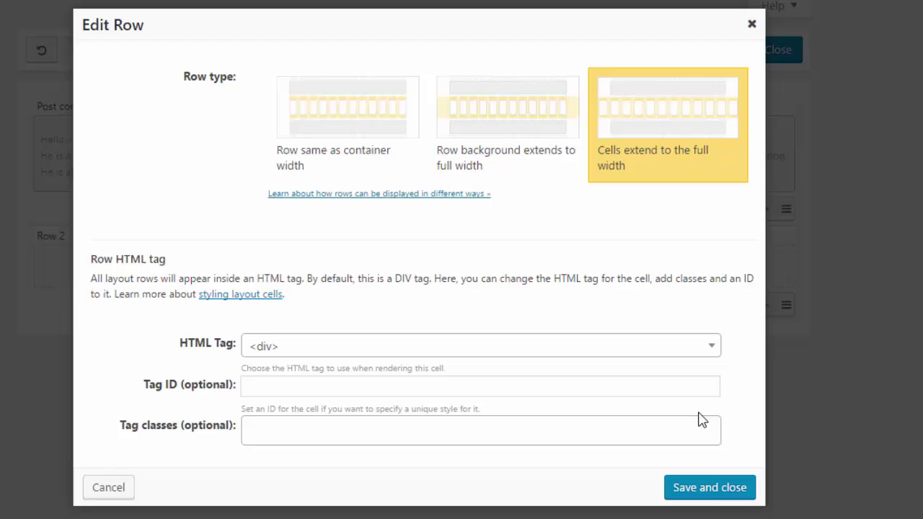
click(709, 490)
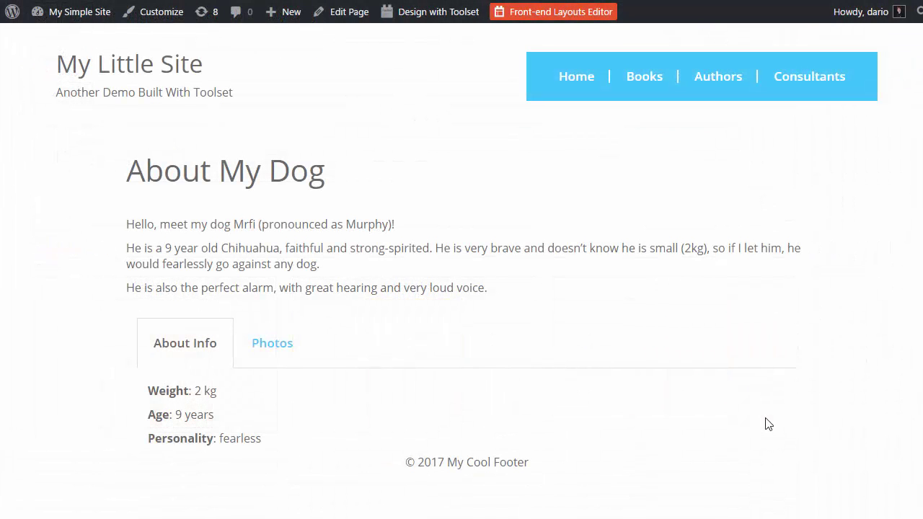
View the Photos section and its images on the front end of the About My Dog page
click(289, 345)
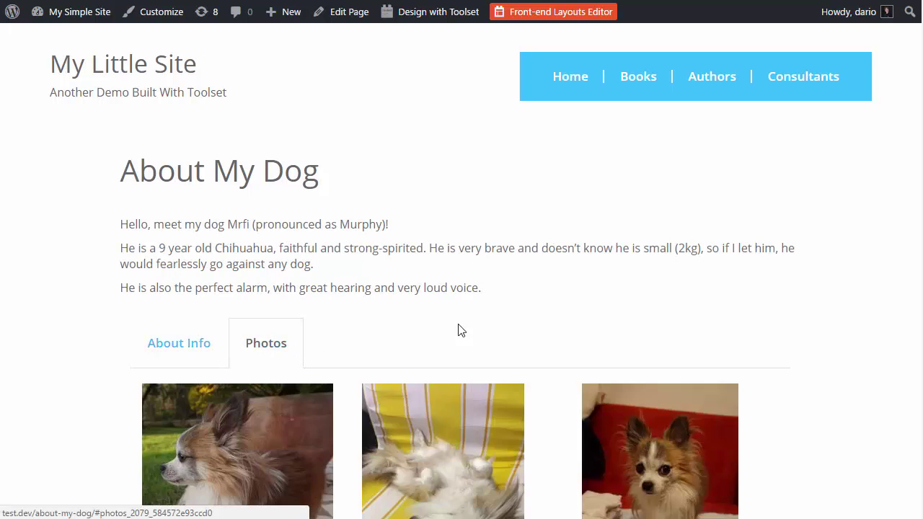
scroll(834, 301, down, 1)
scroll(834, 300, down, 2)
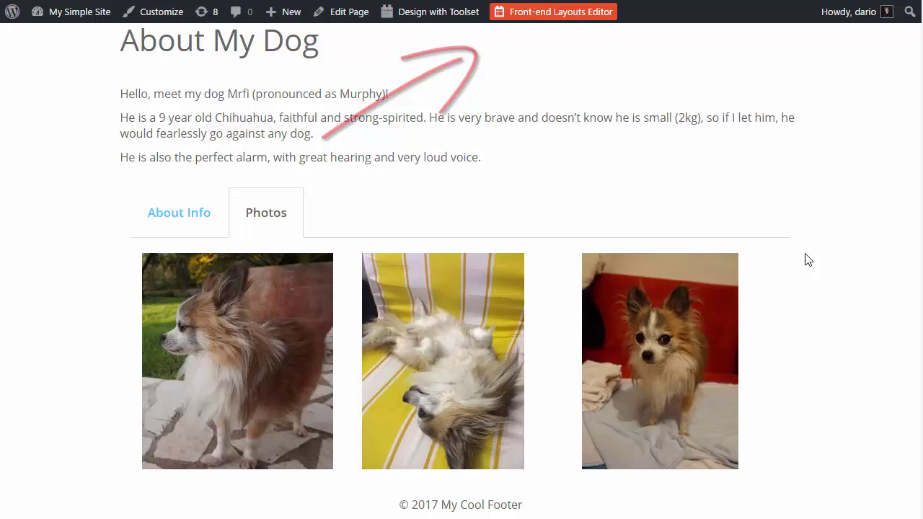
Open the page in the Front-end Layouts Editor and add the line "Size: Miniature" below Personality in the About Info cell
click(561, 17)
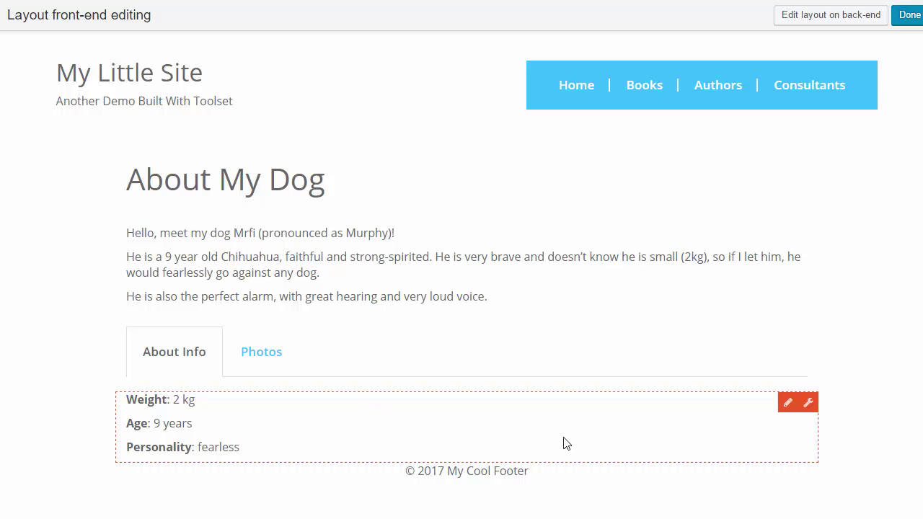
click(789, 405)
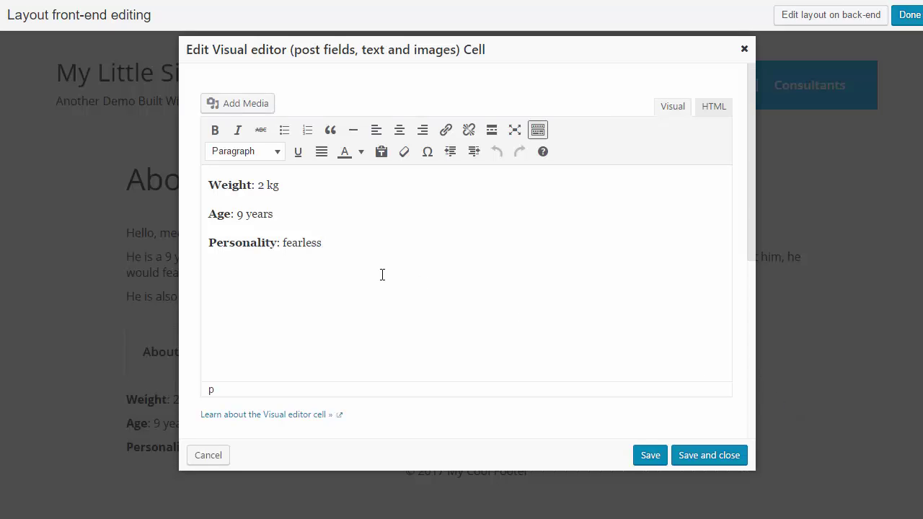
text(Size: Miniature)
Make the "Size:" label bold and save the About Info cell
key(Home)
key(shift+Right)
key(shift+Right)
key(shift+Right)
key(shift+Right)
key(shift+Right)
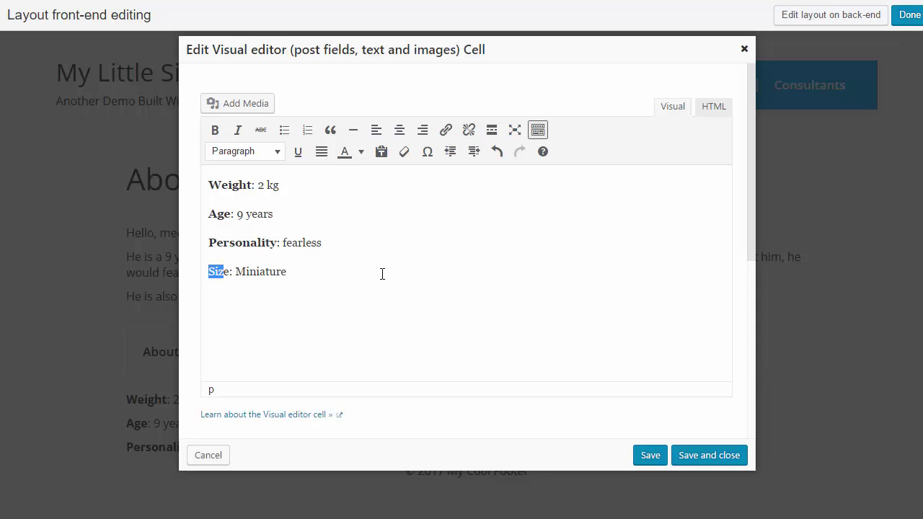
key(ctrl+b)
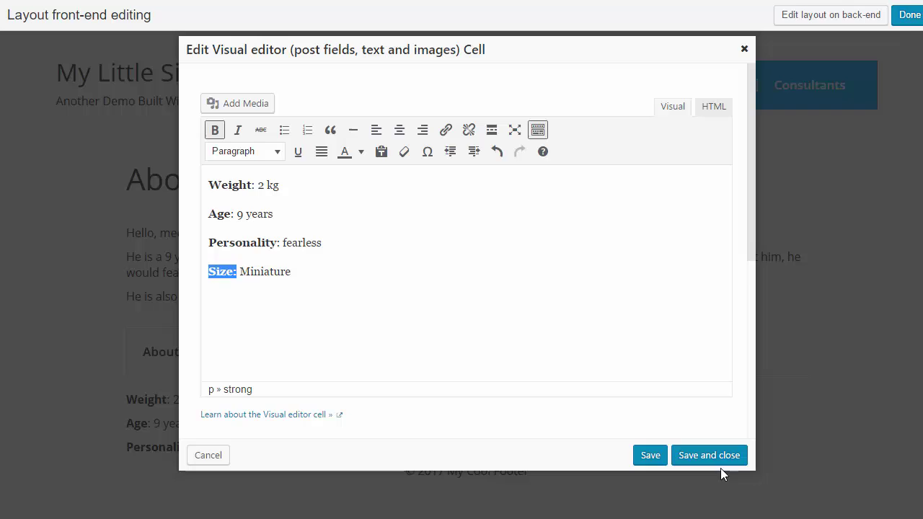
click(711, 456)
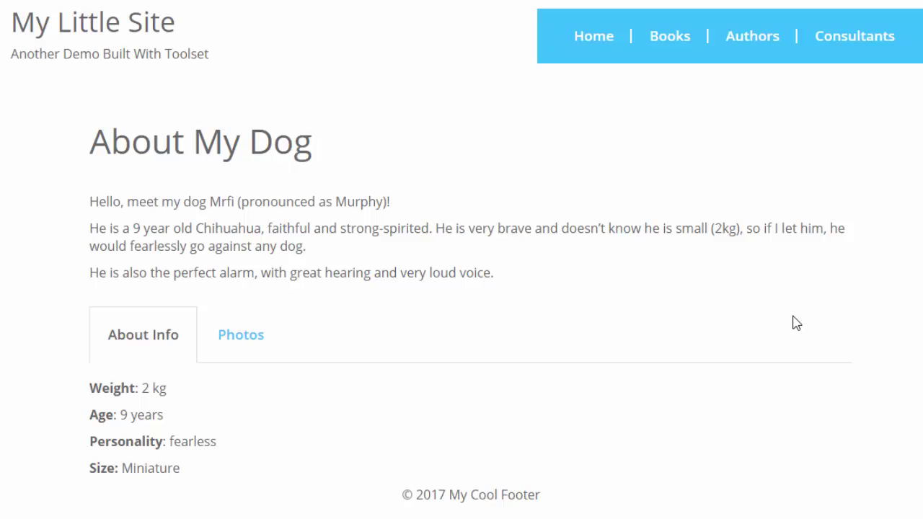
Inspect the settings of Row 2 in Template for Pages from the introductory text cell, and close them without changes
mouse_move(803, 266)
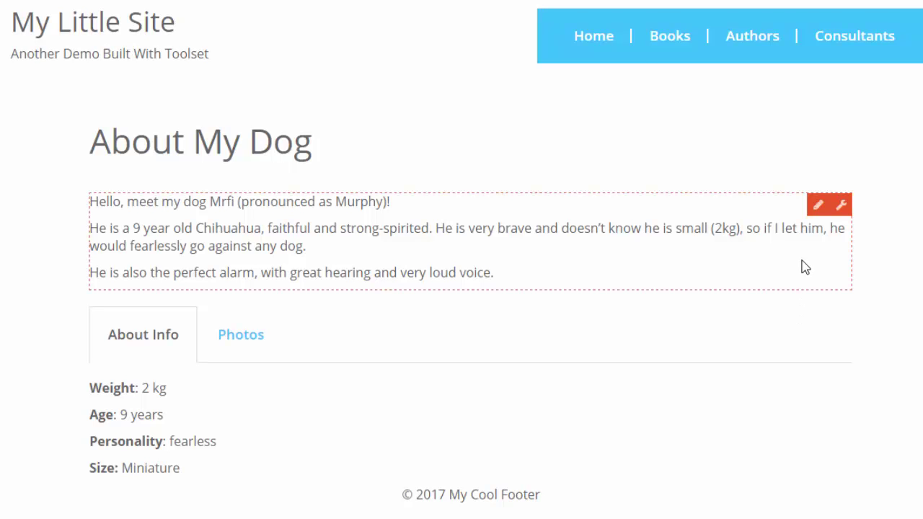
click(843, 208)
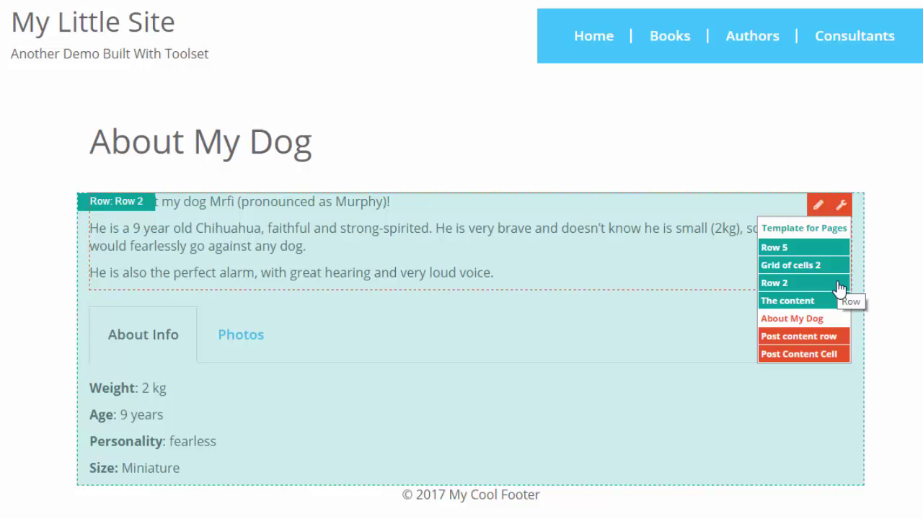
click(839, 288)
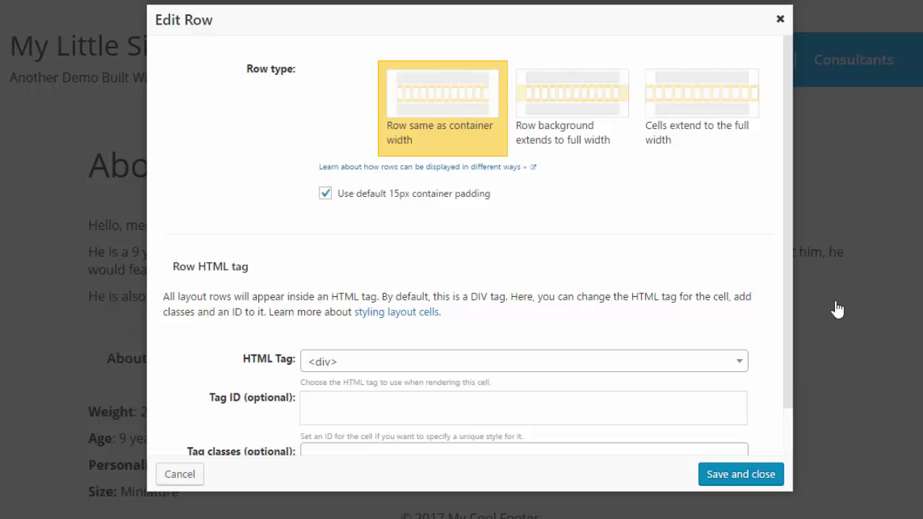
click(781, 19)
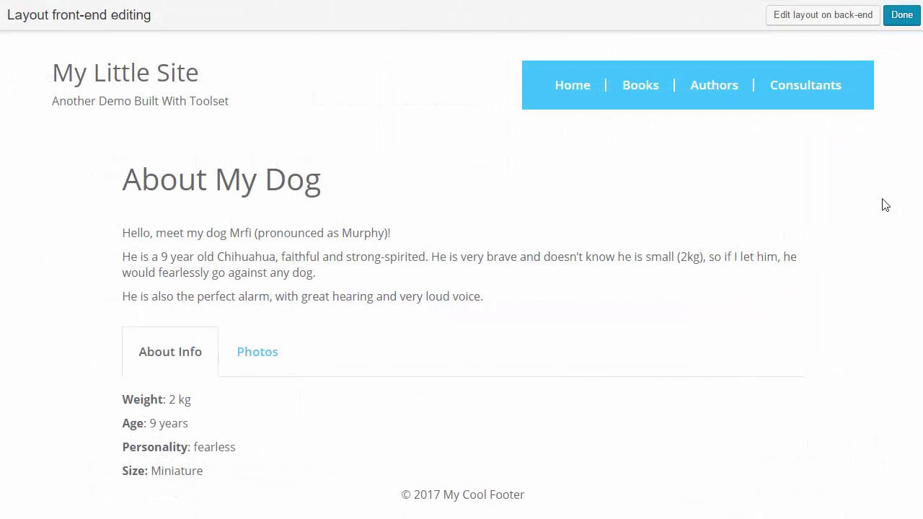
Show which of this page's layouts can be edited on the back-end
click(834, 21)
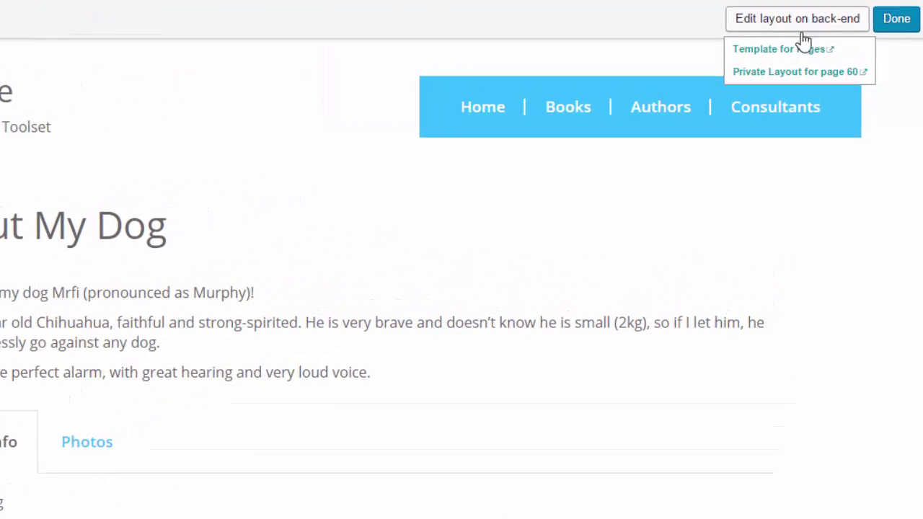